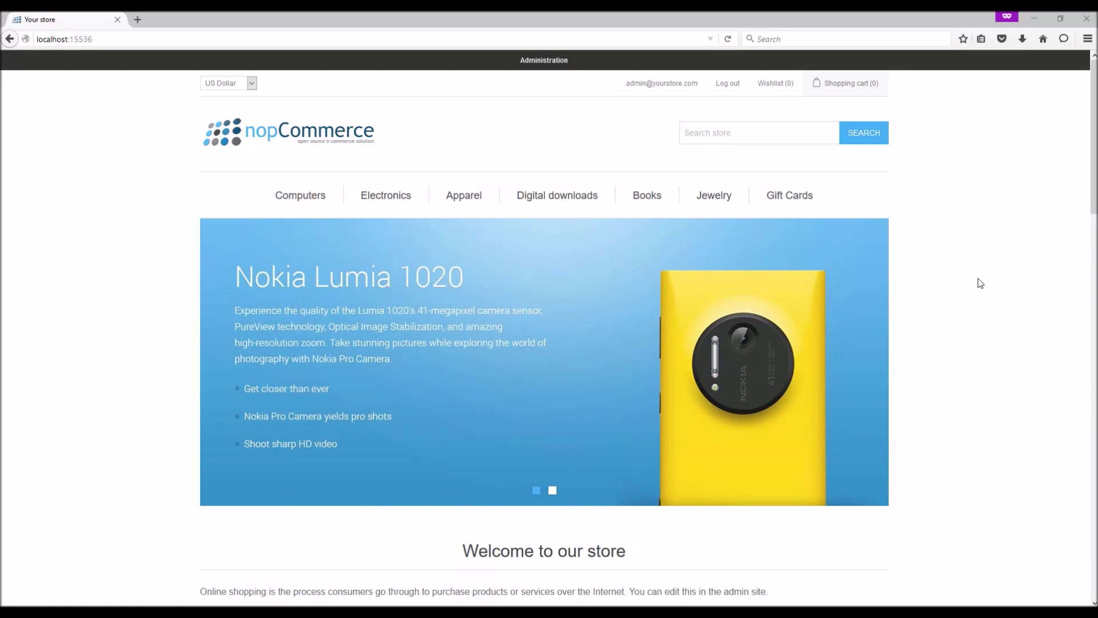
Step: Highlight the home page welcome heading and text, then scroll down to the footer
scroll(980, 283, "down", 3)
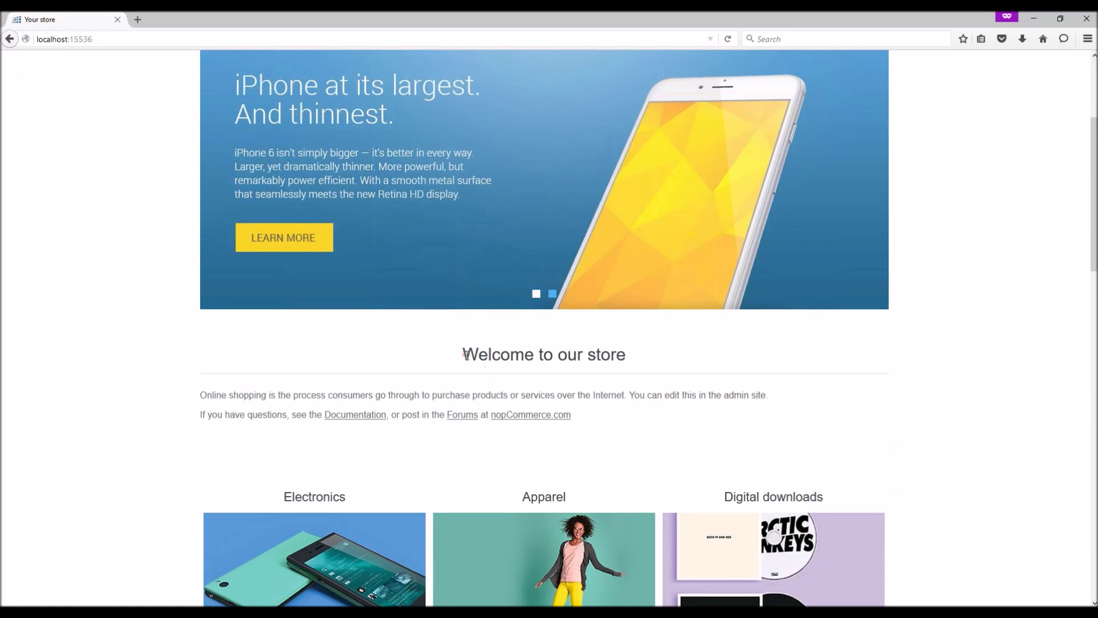
left_click_drag(465, 355, 579, 416)
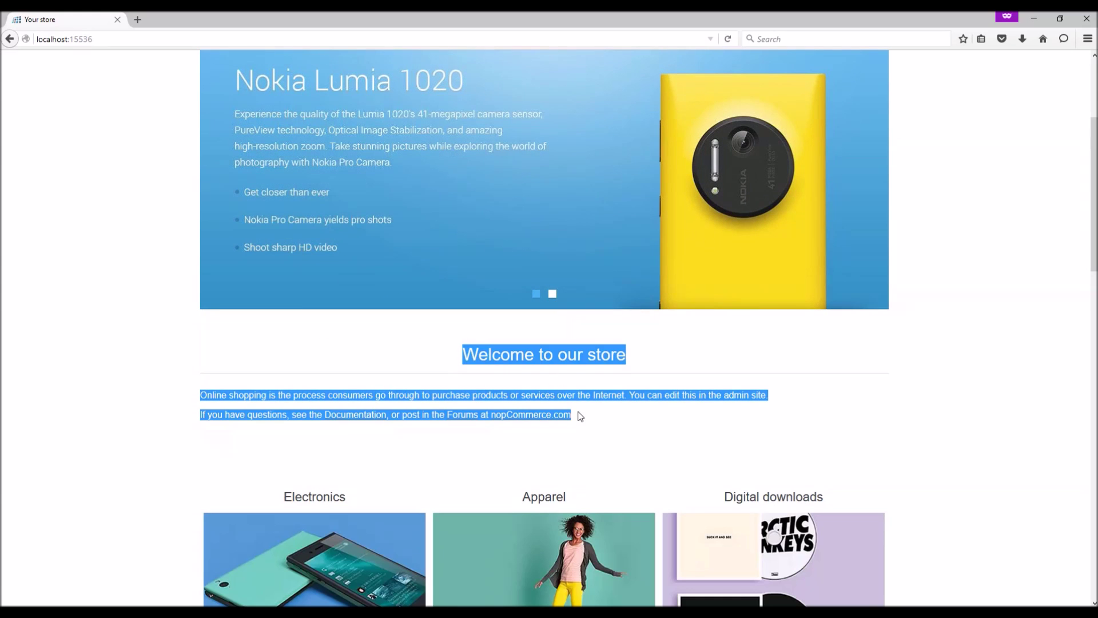
scroll(580, 415, "down", 15)
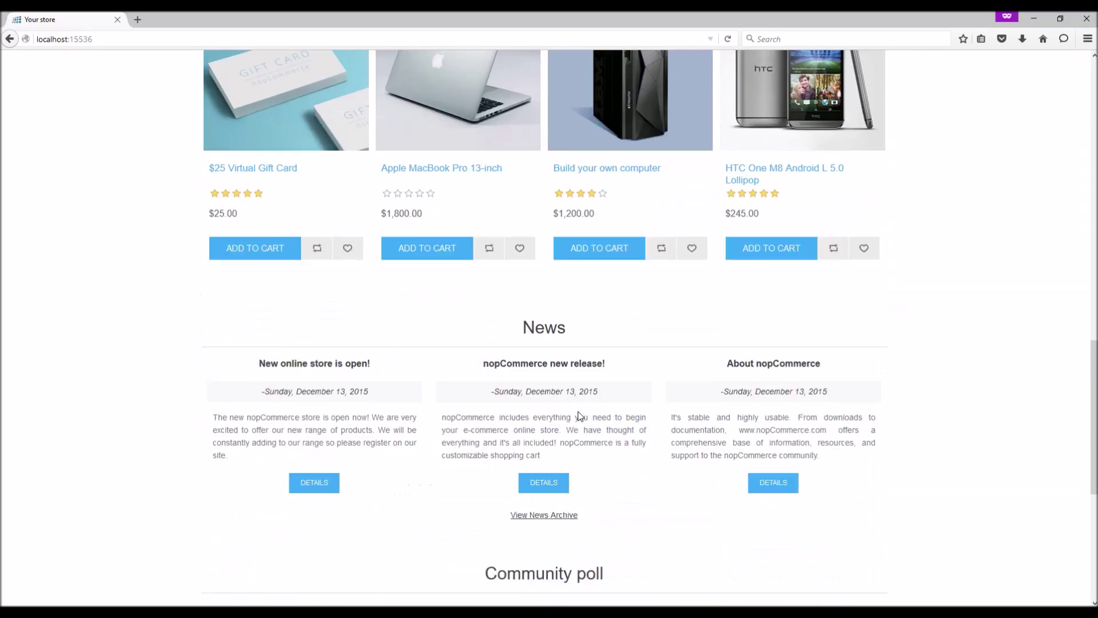
scroll(524, 433, "down", 5)
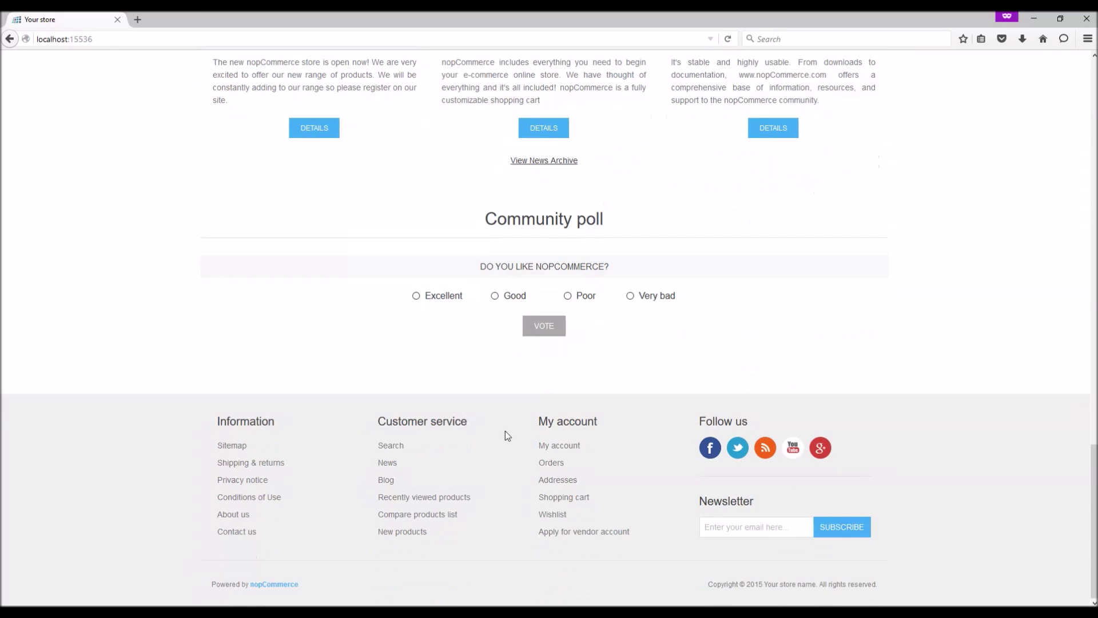
Step: Browse the Privacy notice, Conditions of Use and About us pages, then enter the admin area
left_click(258, 486)
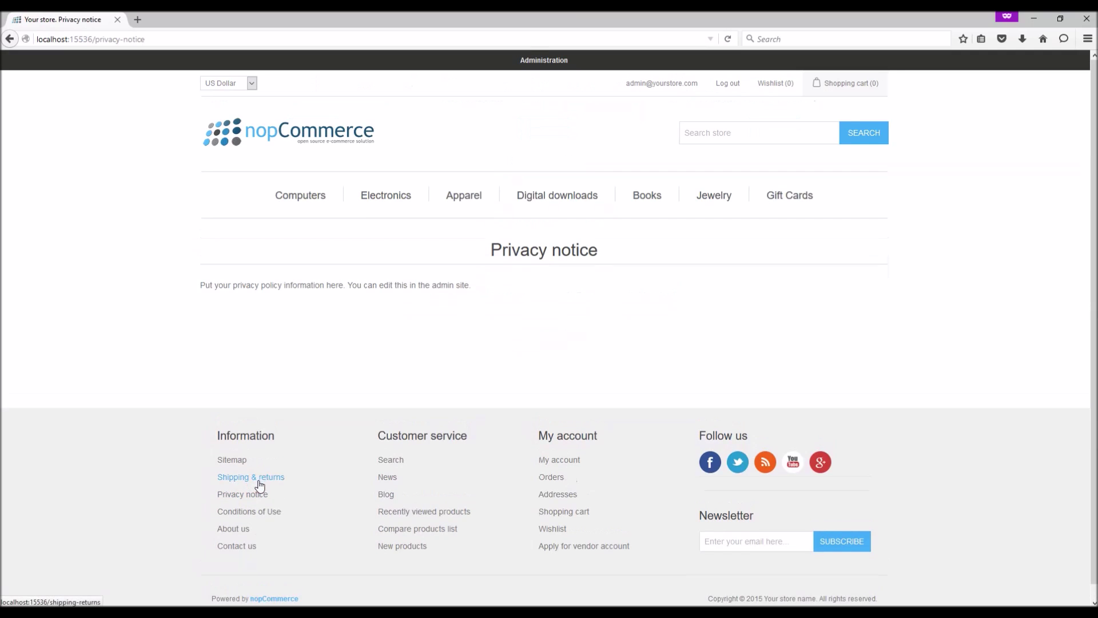
left_click(241, 516)
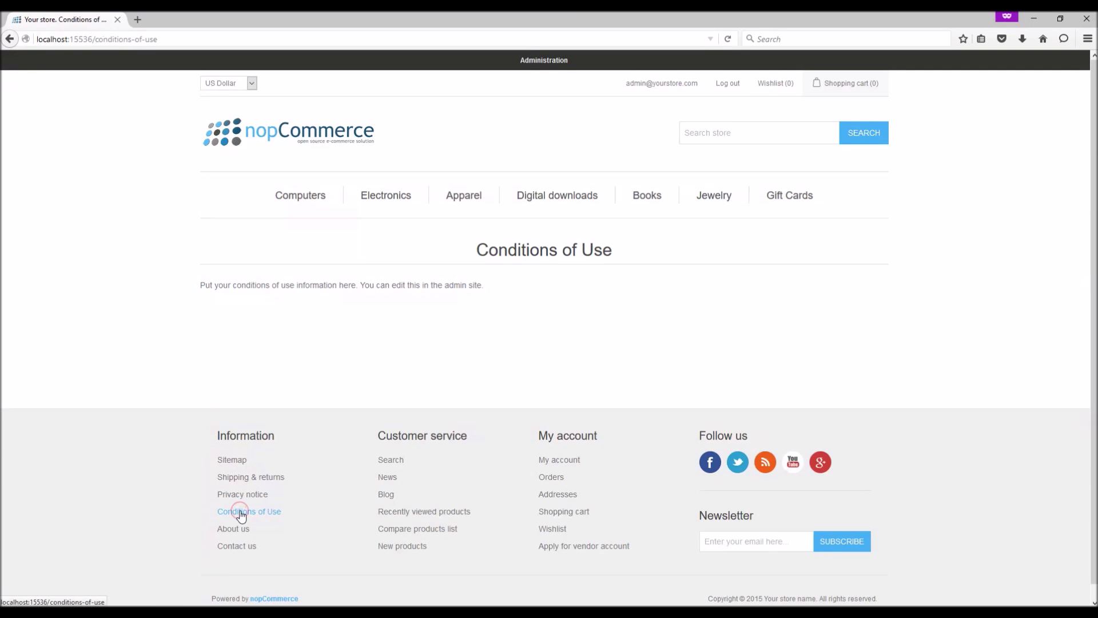
left_click(234, 529)
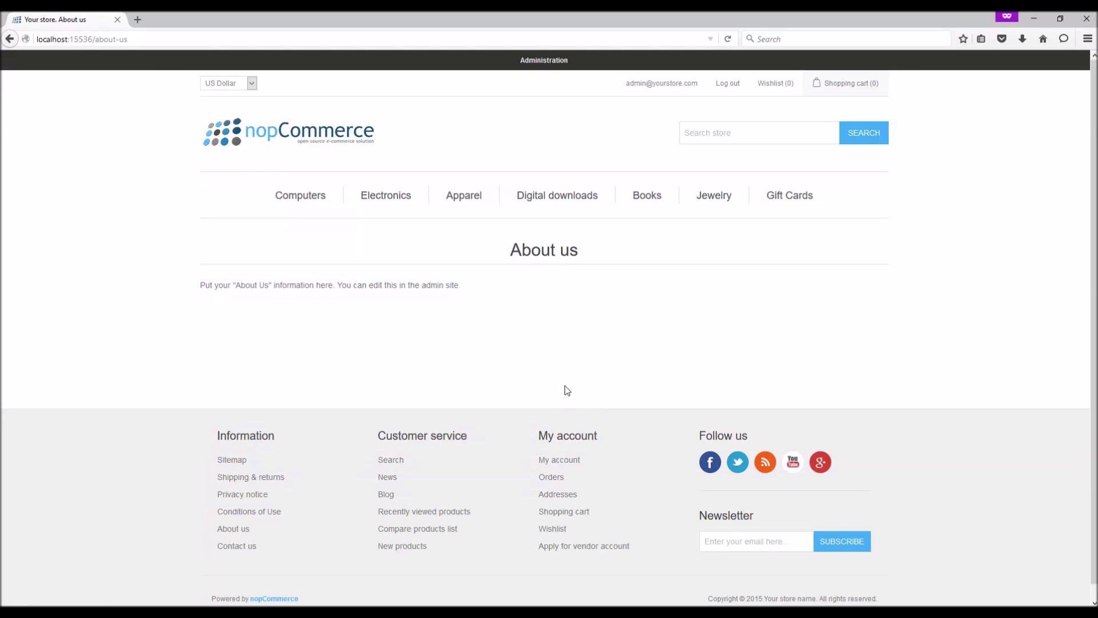
left_click(543, 66)
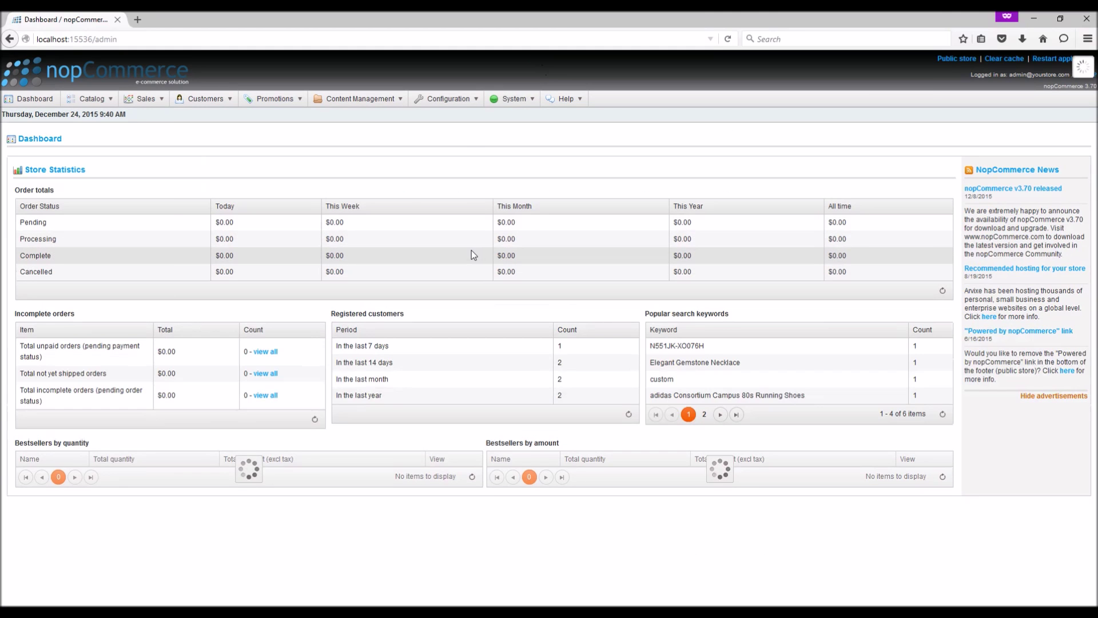
Step: Go to Content Management > Topics (Pages) and mark the HomePageText system name
mouse_move(352, 102)
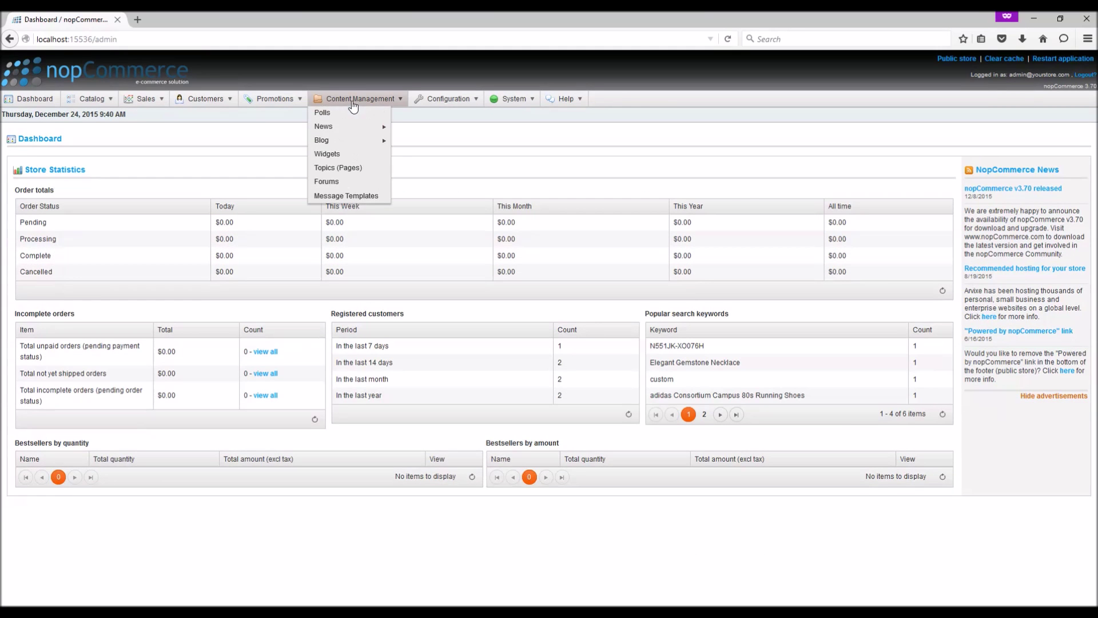
left_click(333, 169)
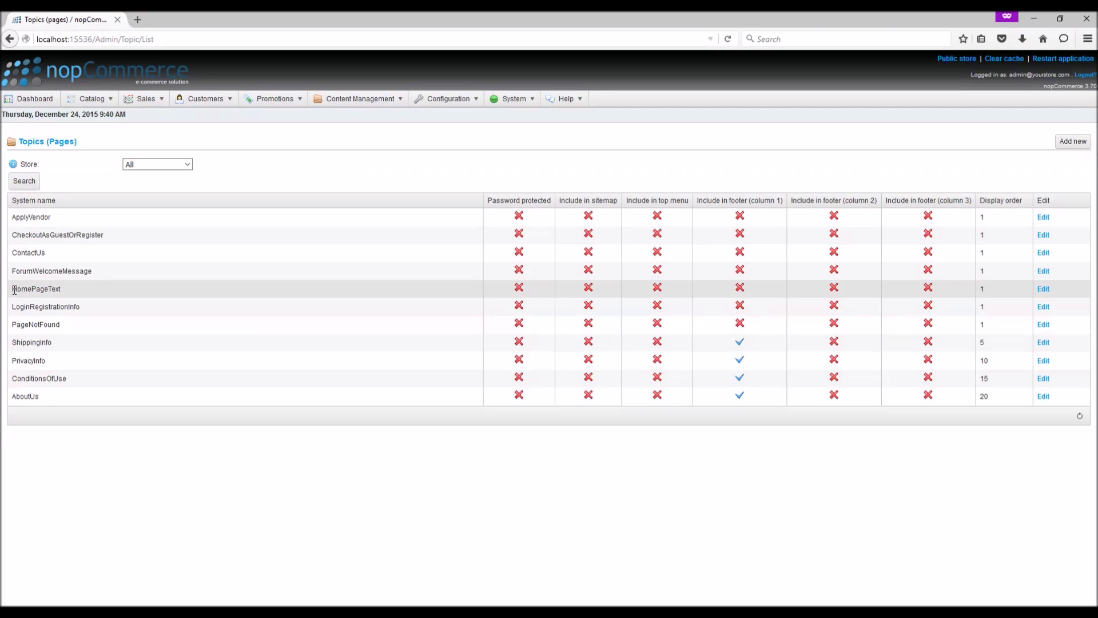
left_click_drag(13, 290, 61, 290)
Step: Inspect the HomePageText topic's body text, then return to the topic list to add a new topic
left_click(1043, 288)
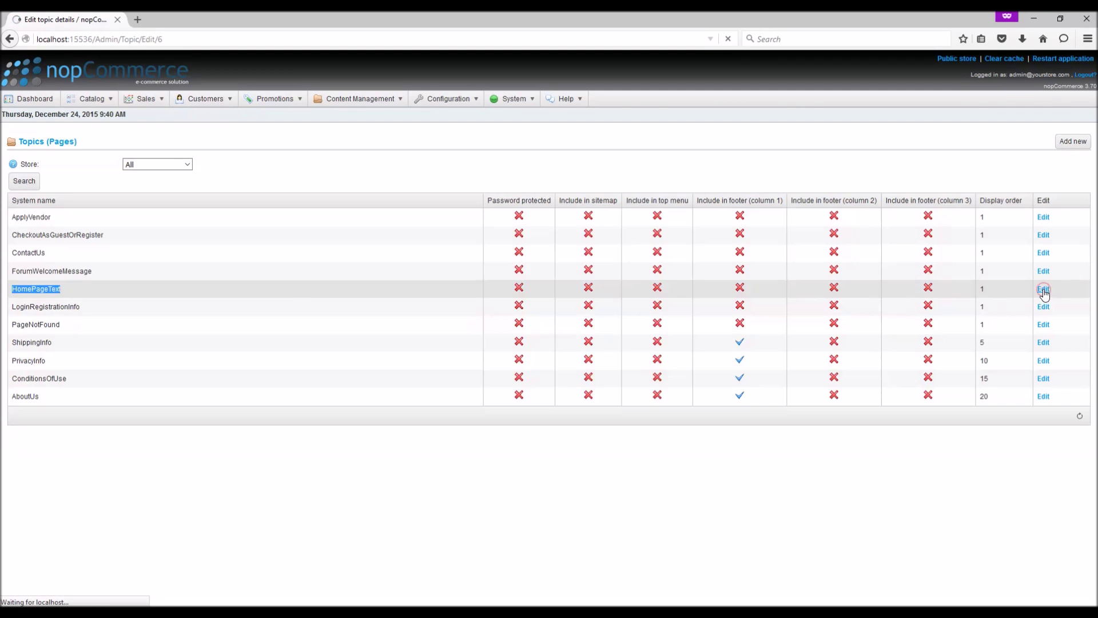
left_click(463, 302)
key("ctrl+a")
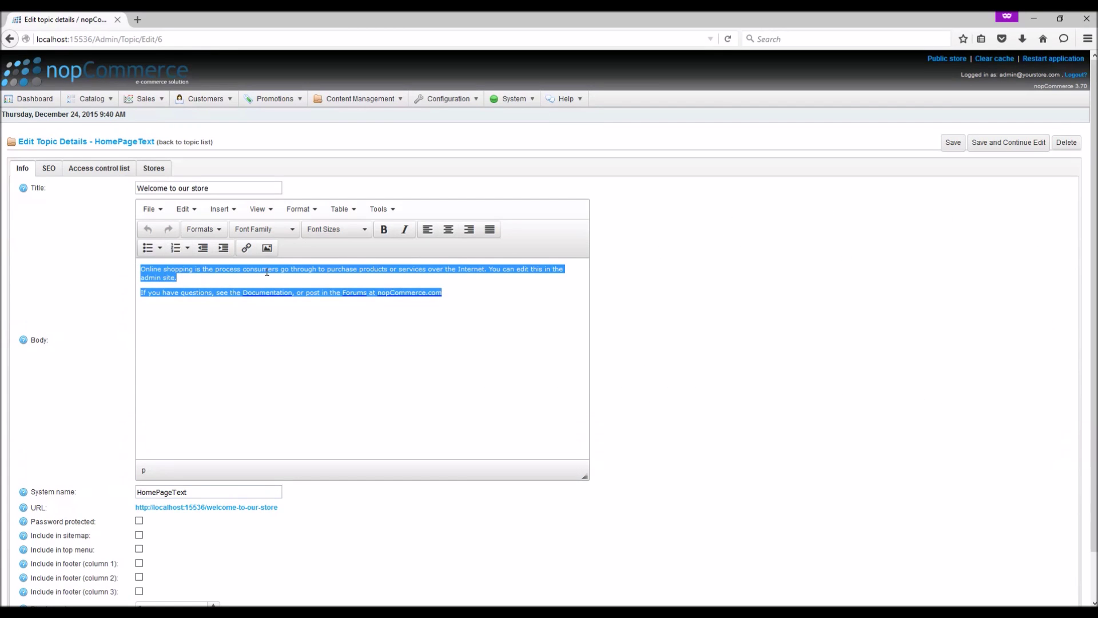
left_click(191, 143)
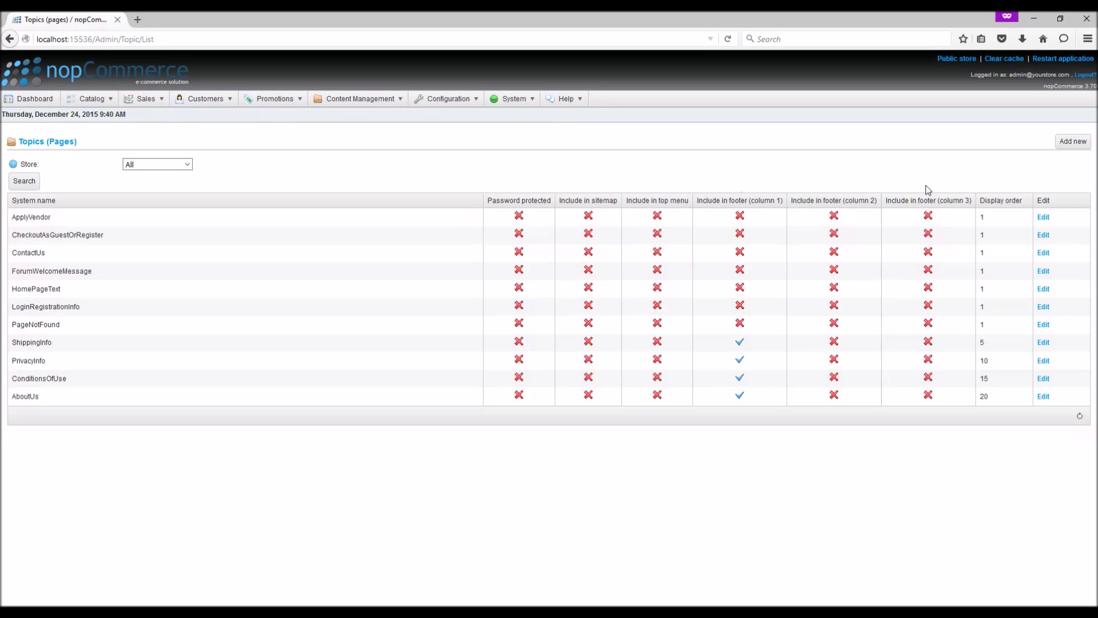
left_click(1071, 148)
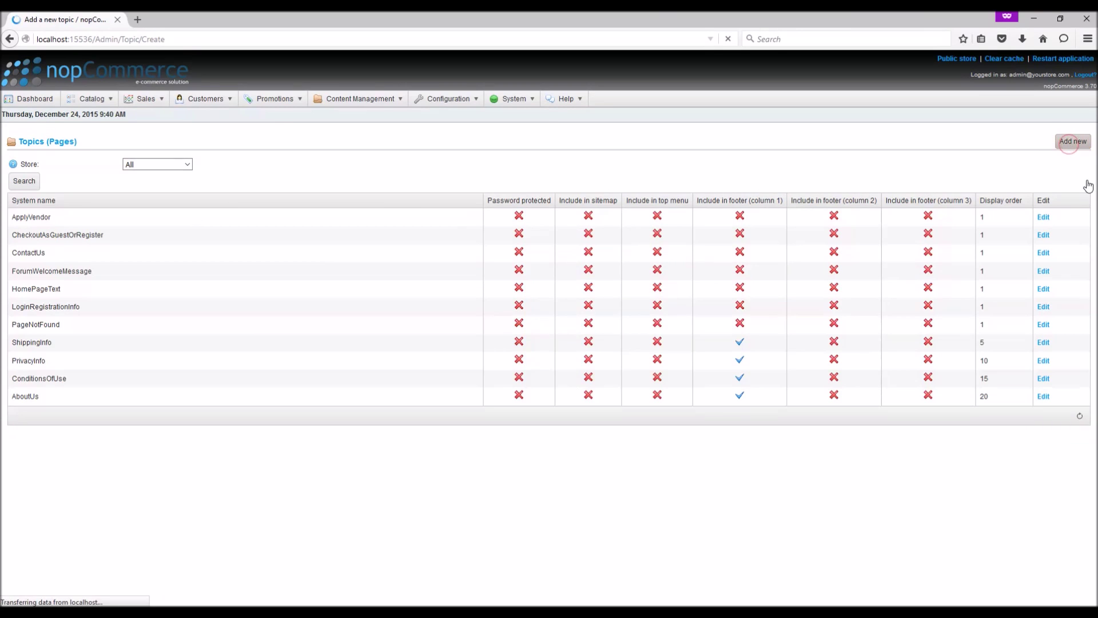
Step: Enter the title 'Return Policy' and the body text 'This is our return policy.'
left_click(171, 186)
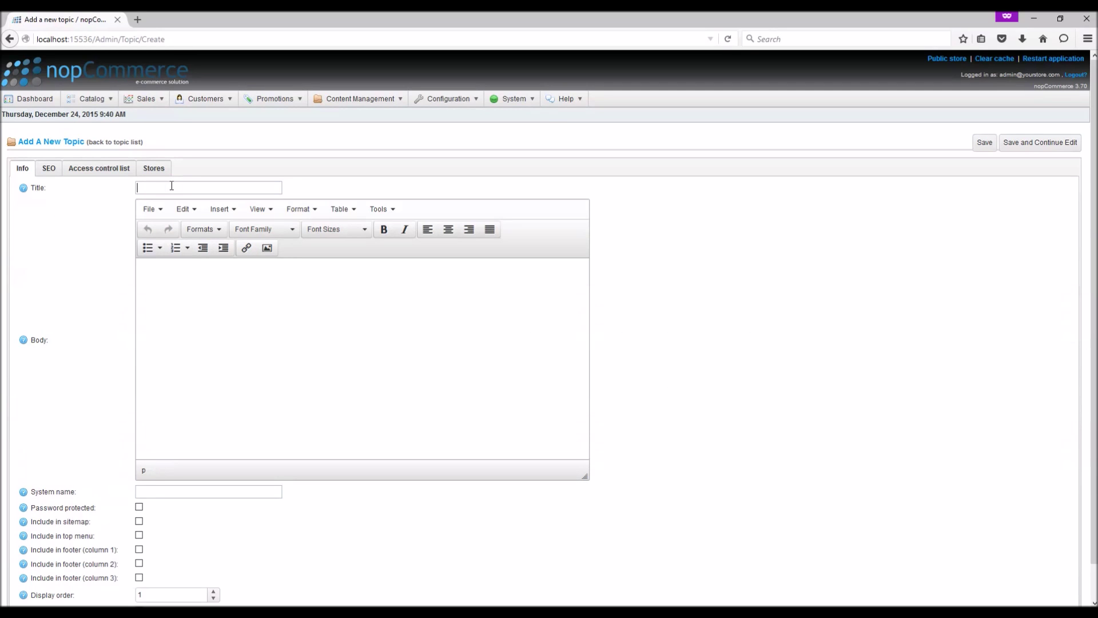
type("Return Policy")
left_click(207, 311)
left_click(189, 293)
type("This is our return policy")
Step: Set the system name to 'returnpolicy' and save the topic, continuing to edit
left_click(229, 489)
left_click(172, 493)
type("returnpolicy")
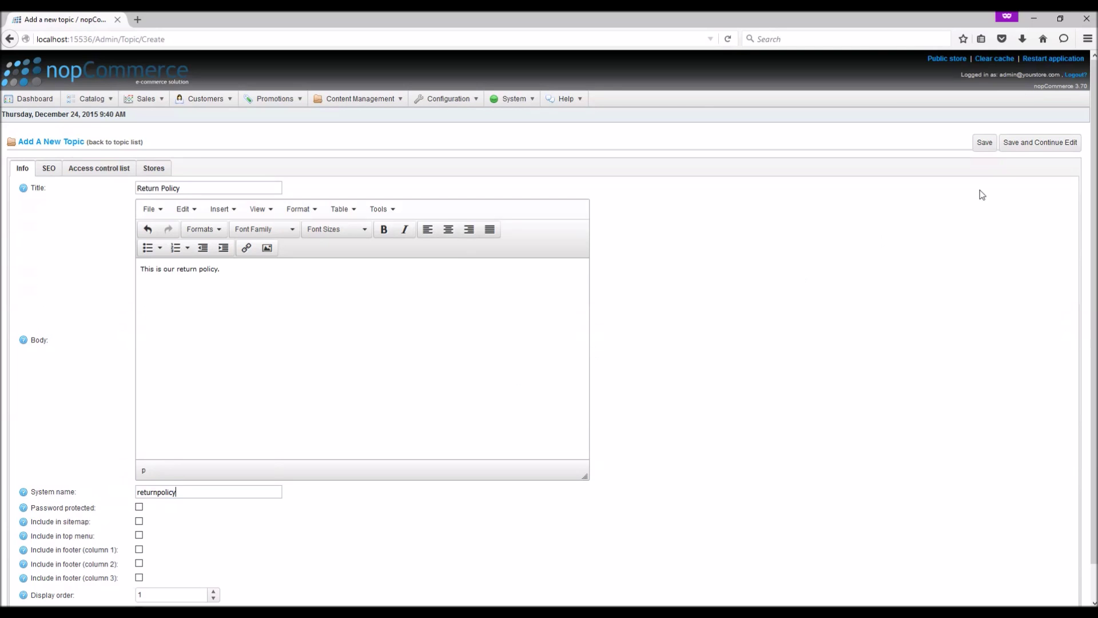
left_click(1032, 150)
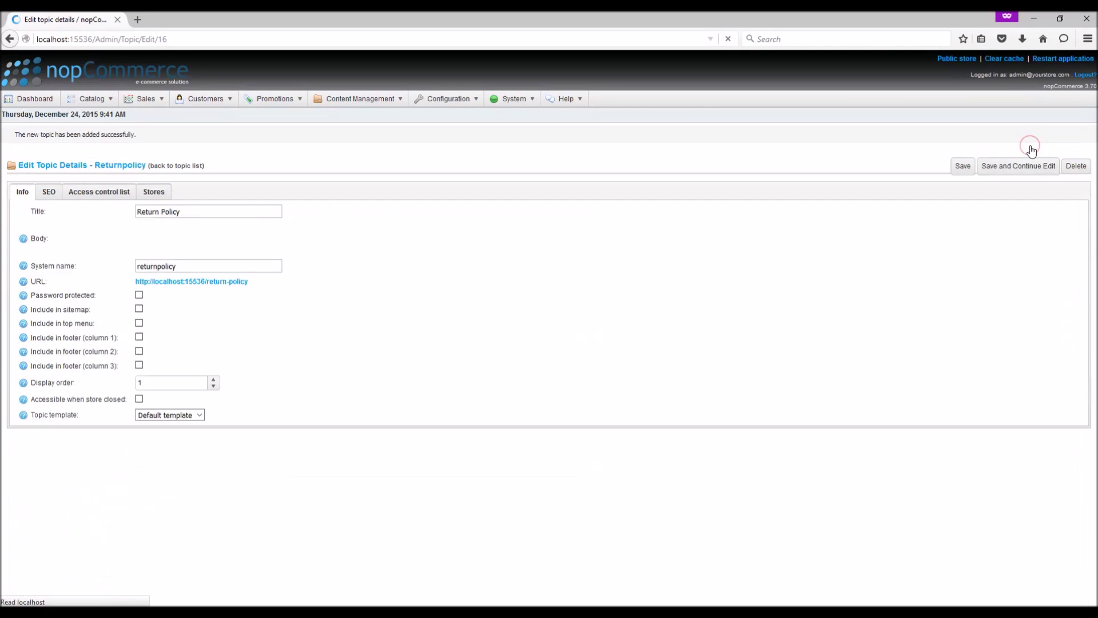
Step: Load the copied /return-policy address in a private tab, check its title and body, and reload
scroll(328, 418, "down", 1)
scroll(328, 419, "down", 1)
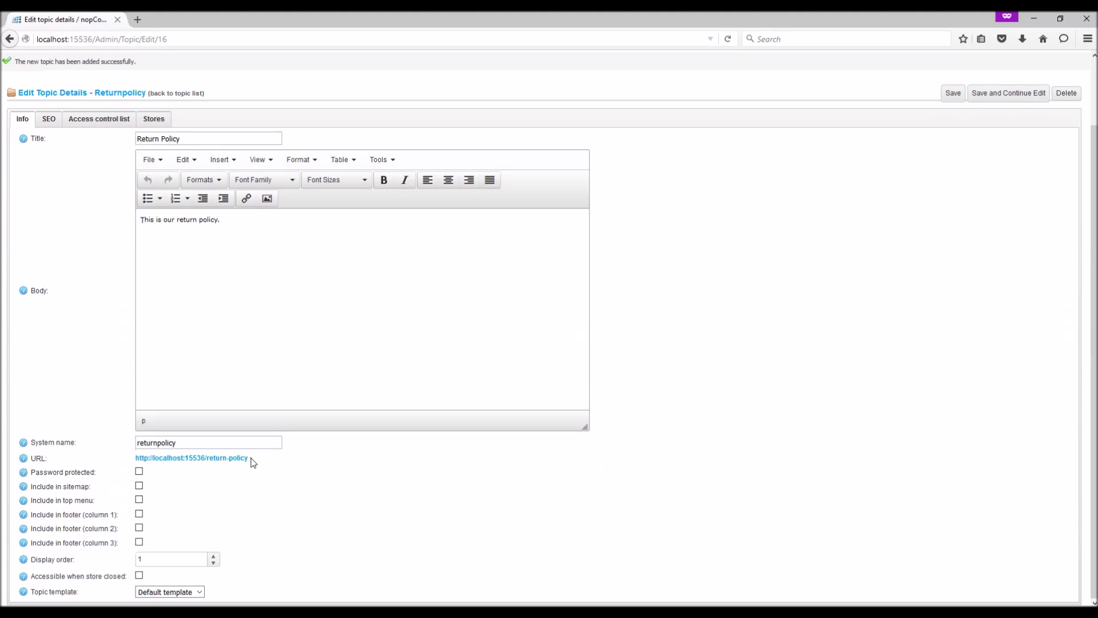
left_click_drag(254, 462, 137, 466)
key("ctrl+c")
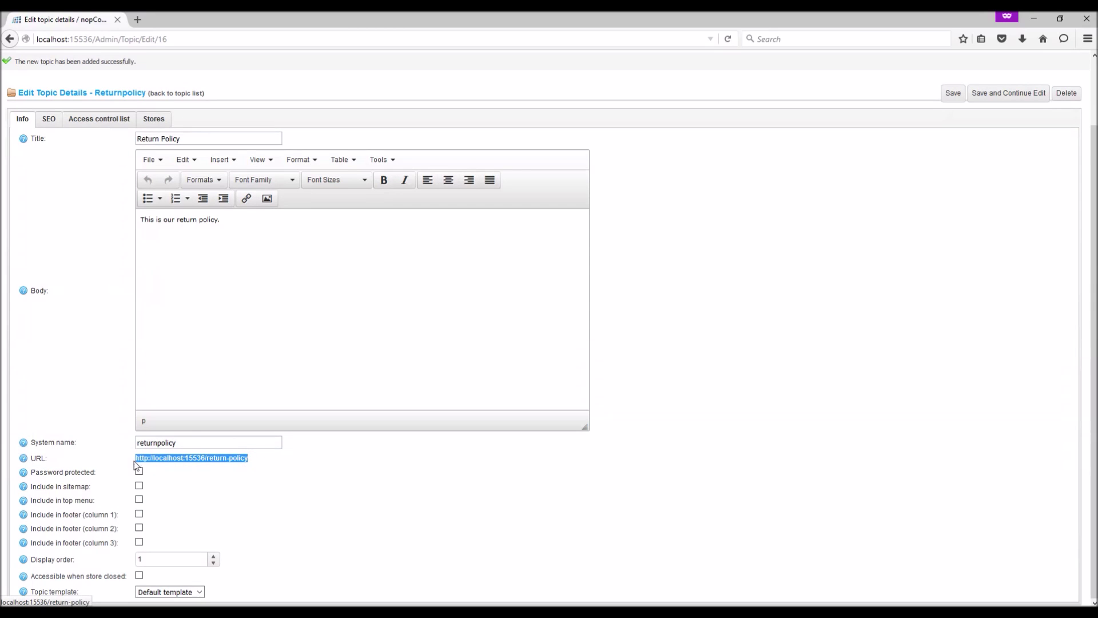
left_click(137, 20)
key("ctrl+v")
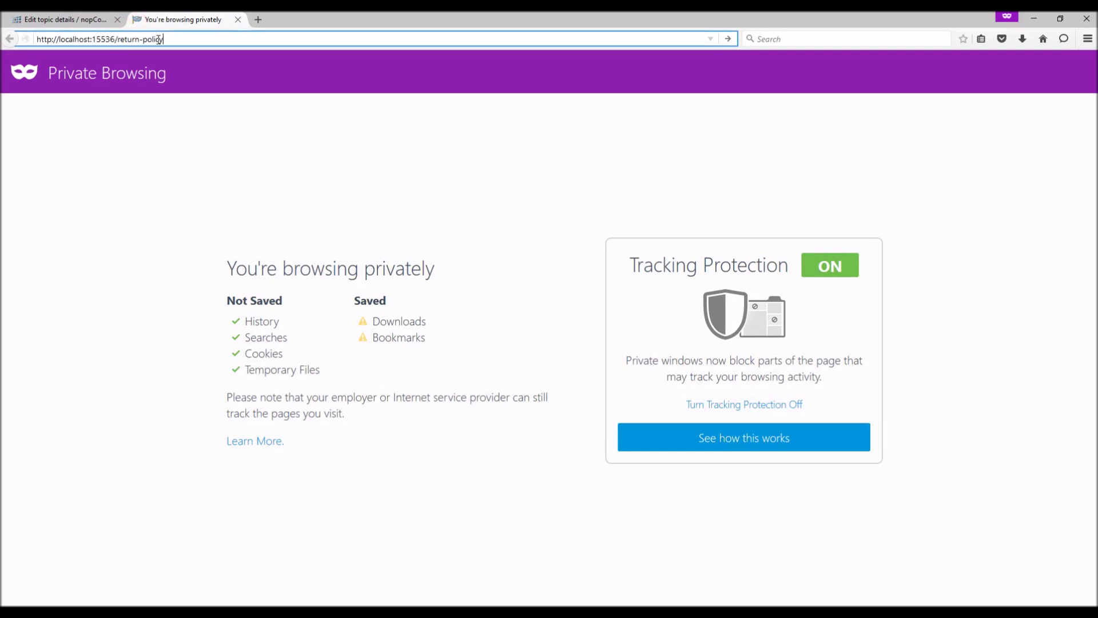
key("Return")
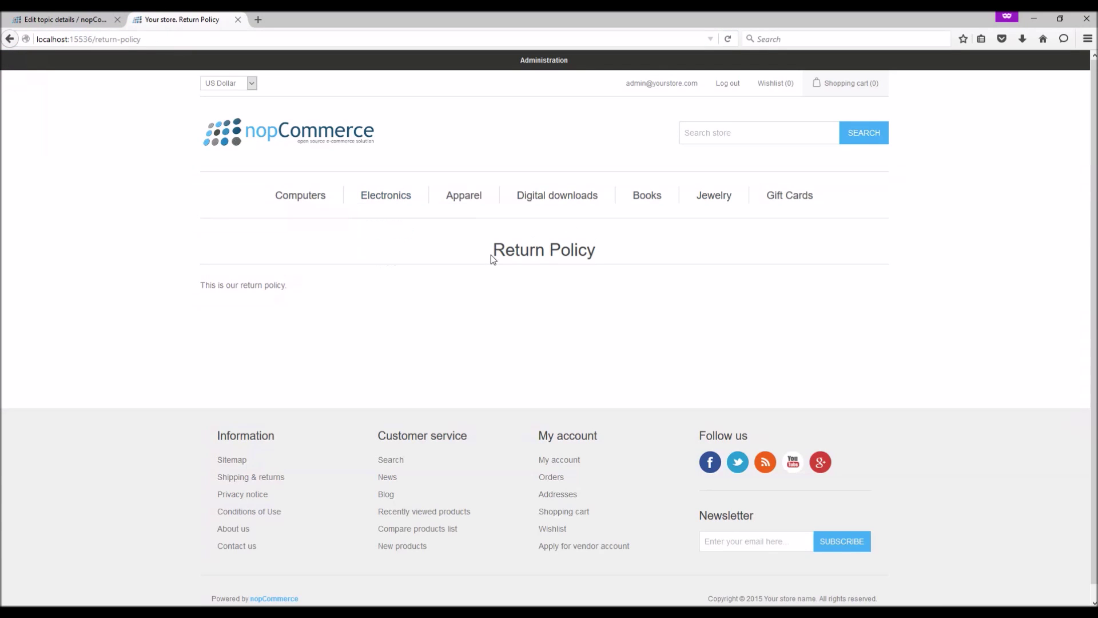
left_click_drag(491, 255, 531, 293)
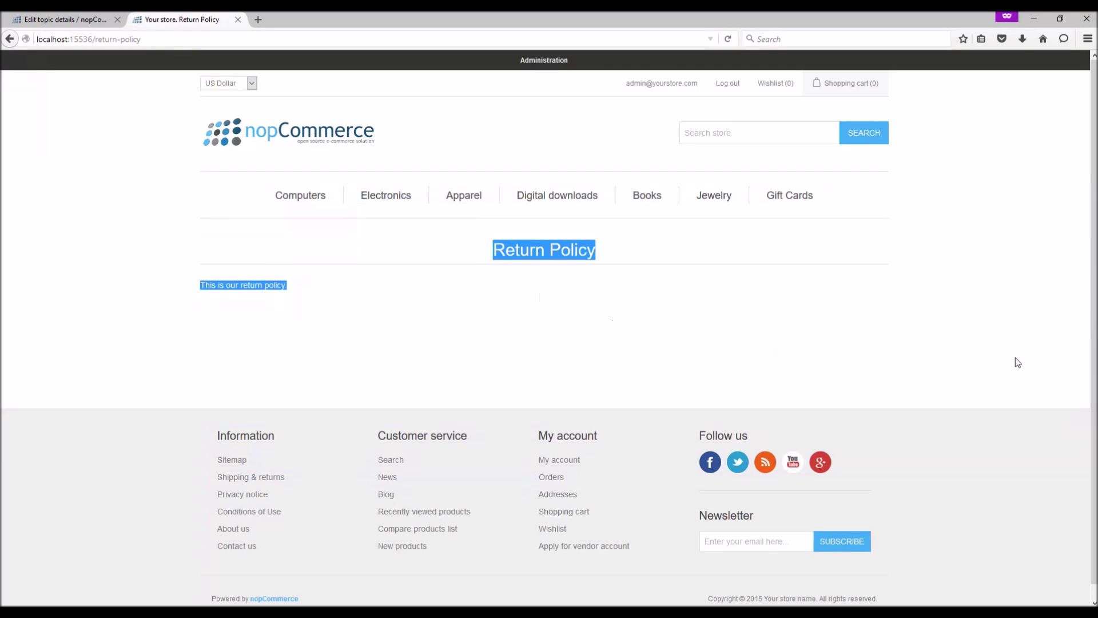
key("F5")
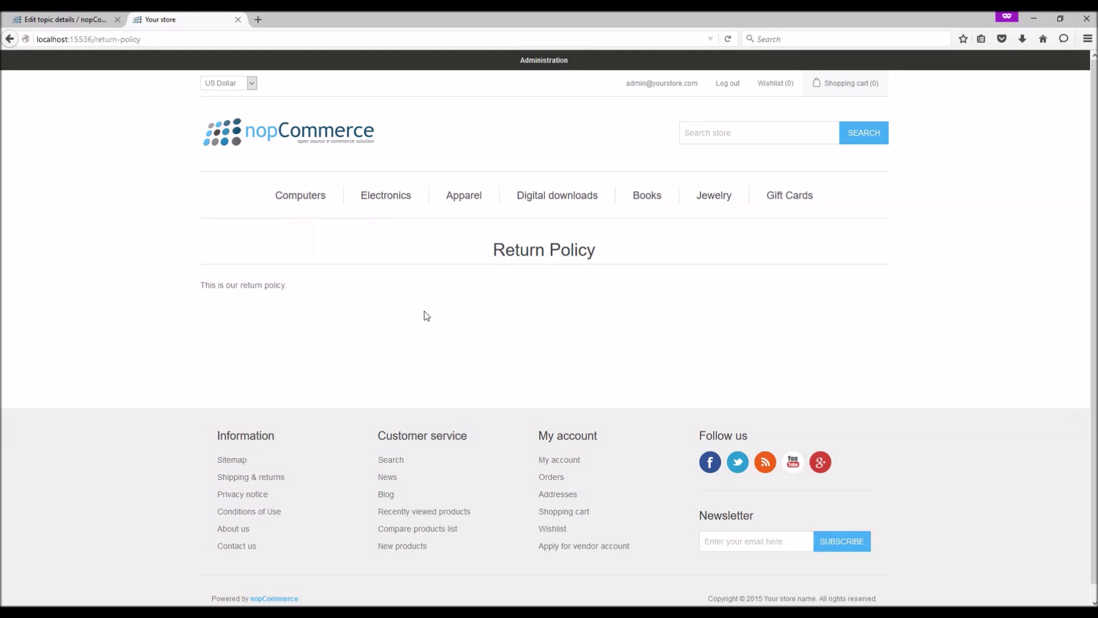
Step: Enable password protection on the Return Policy topic with a password and save it
left_click(55, 14)
scroll(142, 550, "down", 2)
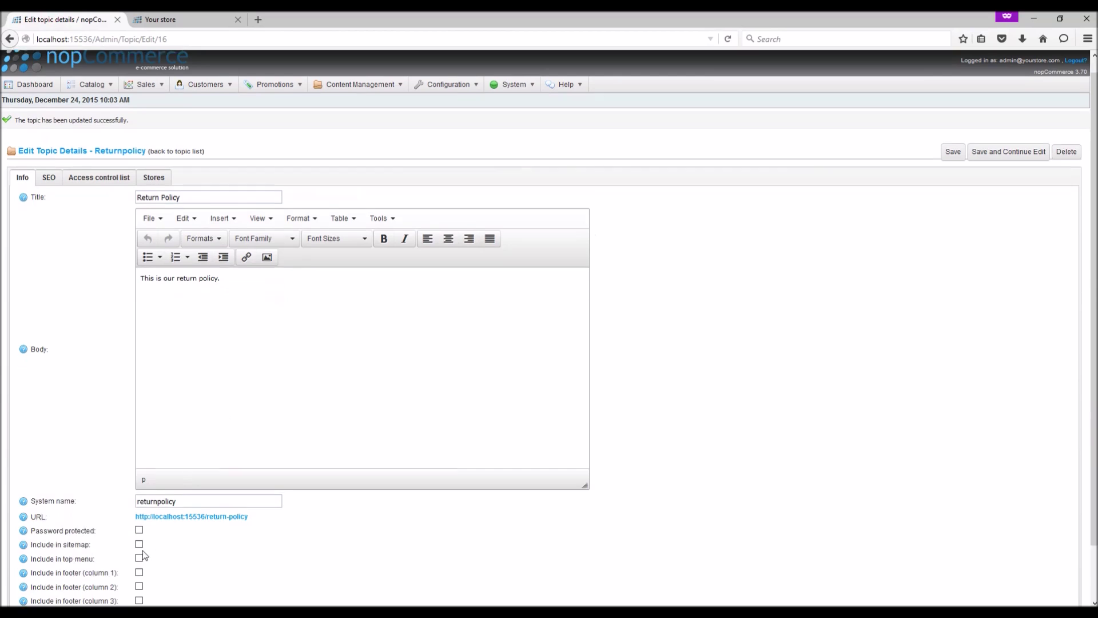
left_click(139, 479)
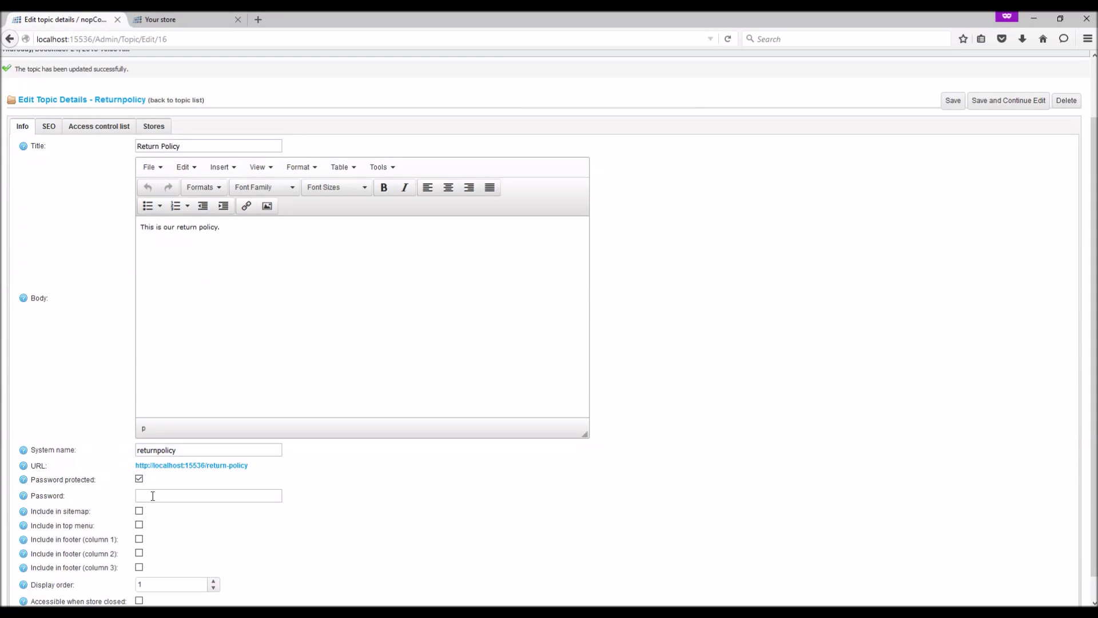
left_click(152, 496)
type("password")
left_click(990, 100)
Step: Reload the storefront Return Policy page and unlock it with the topic password, then return to admin
left_click(219, 16)
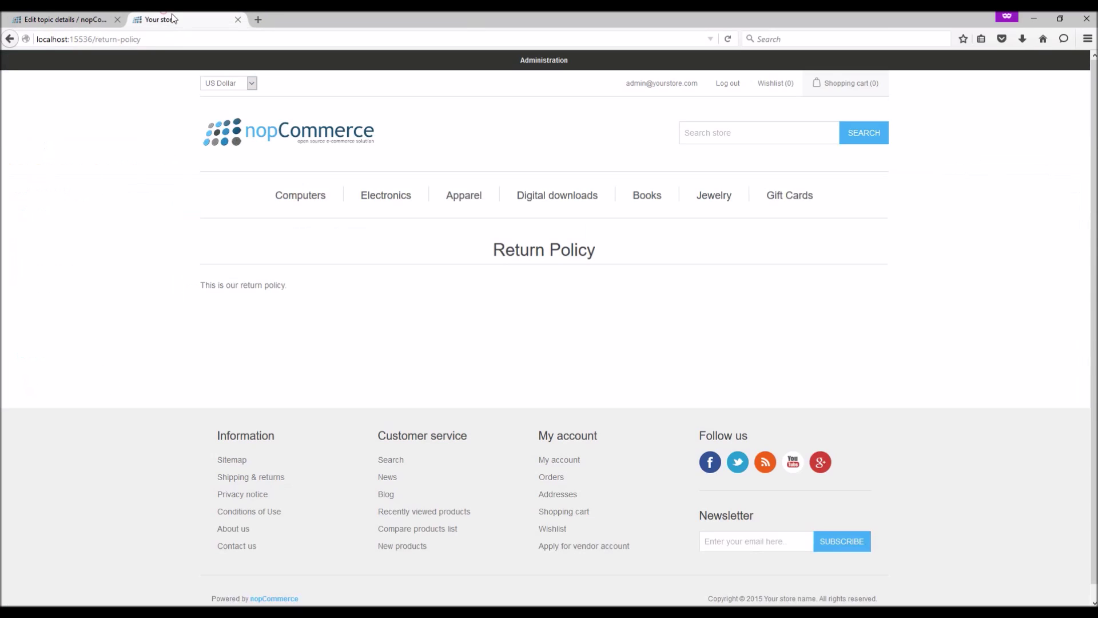
key("F5")
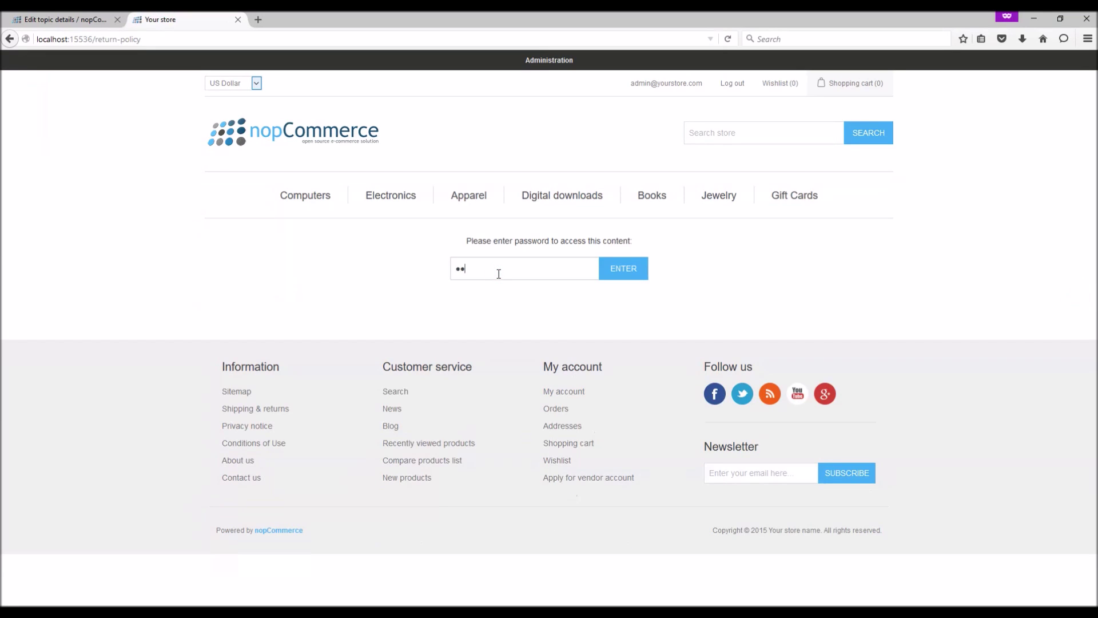
type("••••••••")
left_click(639, 277)
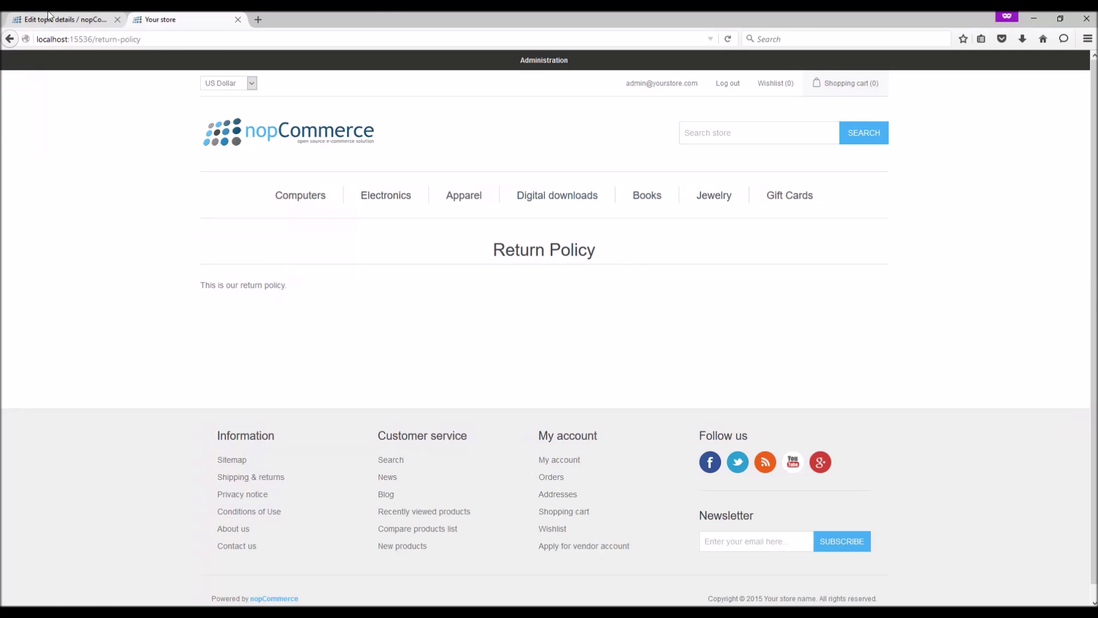
left_click(69, 19)
Step: Remove password protection, list the topic in footer column 1, and save
left_click(142, 542)
scroll(142, 543, "down", 2)
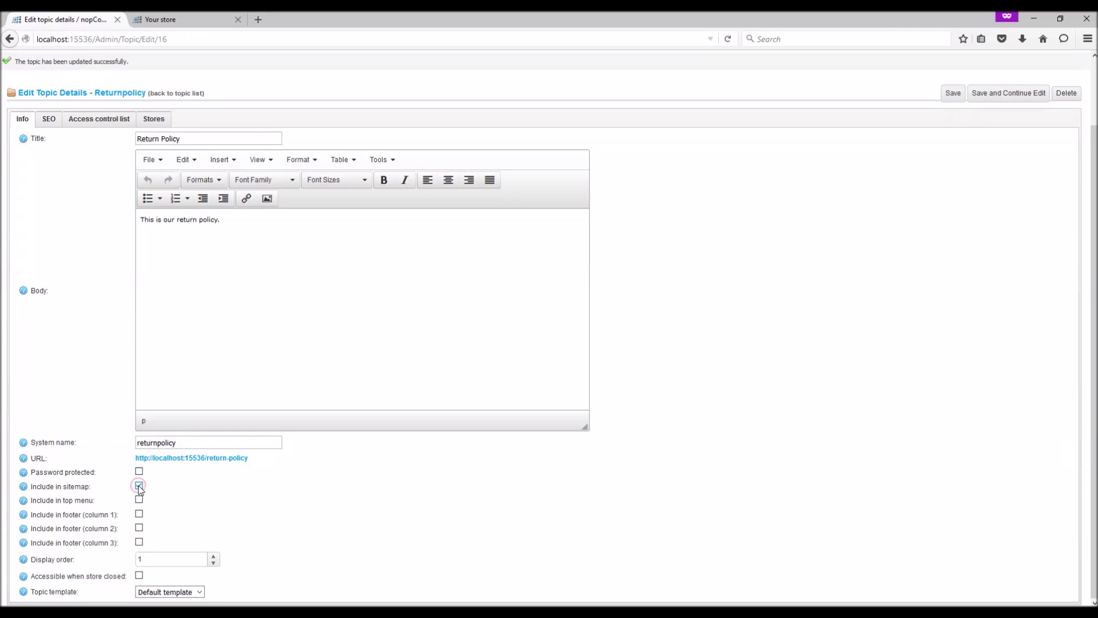
left_click(139, 500)
left_click(139, 499)
left_click(139, 513)
left_click(993, 93)
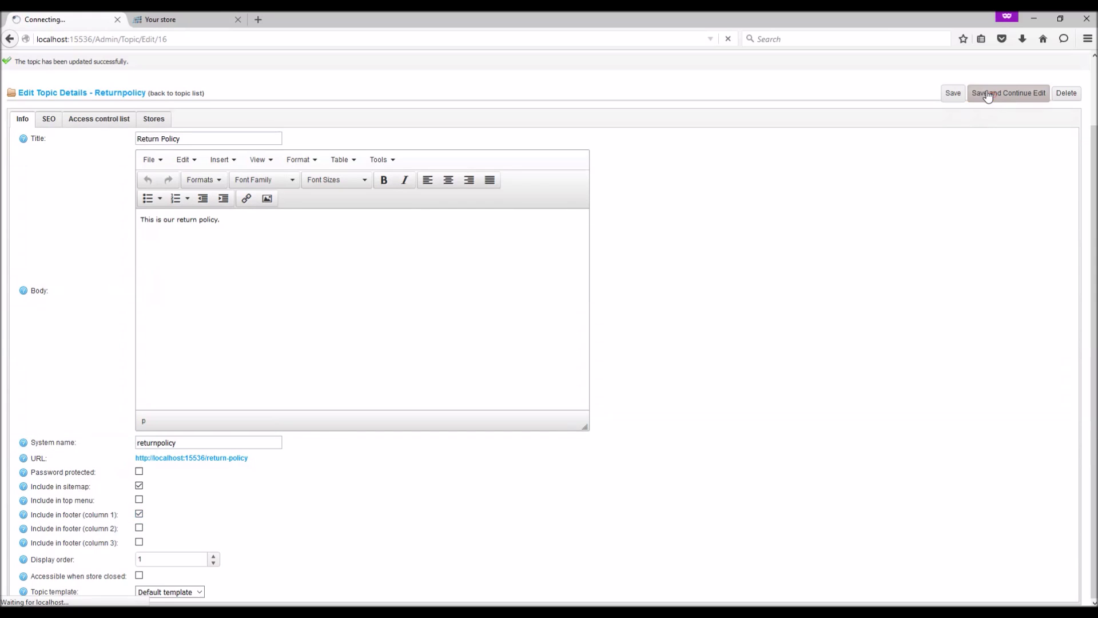
Step: Confirm the storefront footer's Information column shows the new Return Policy link
left_click(183, 19)
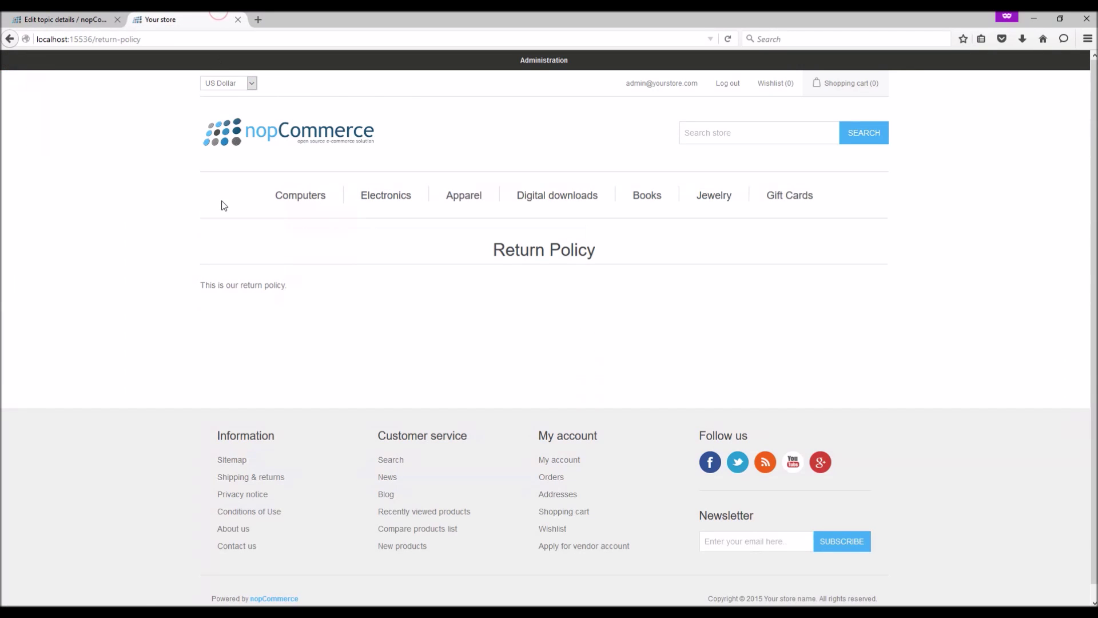
left_click_drag(269, 478, 217, 483)
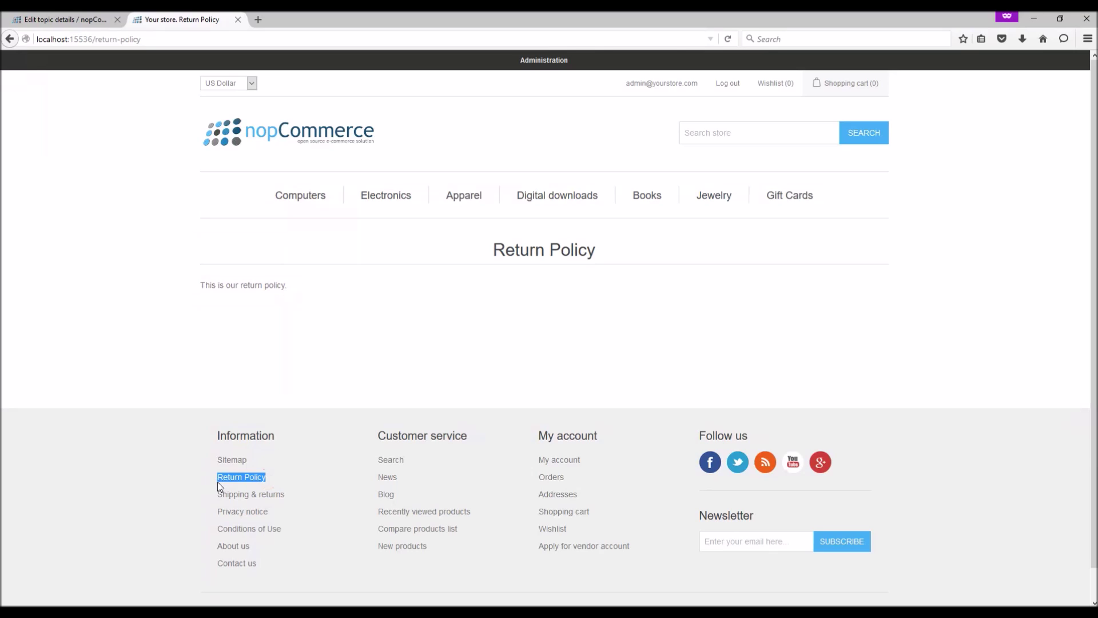
left_click(63, 19)
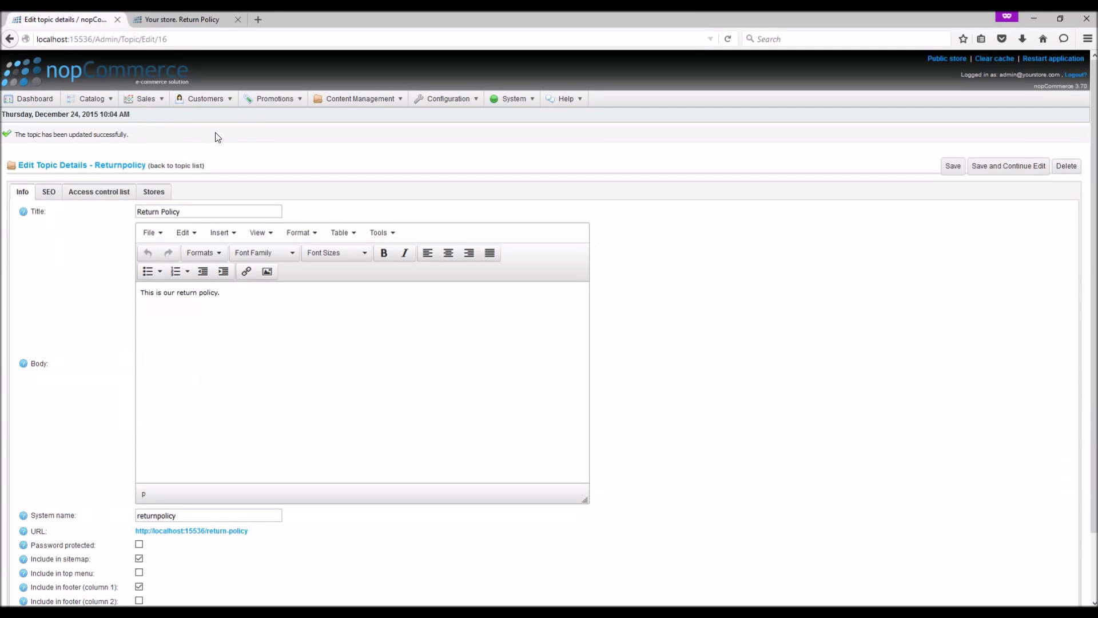
Step: Review the SEO tab's Meta title and search engine friendly page name fields
left_click(50, 194)
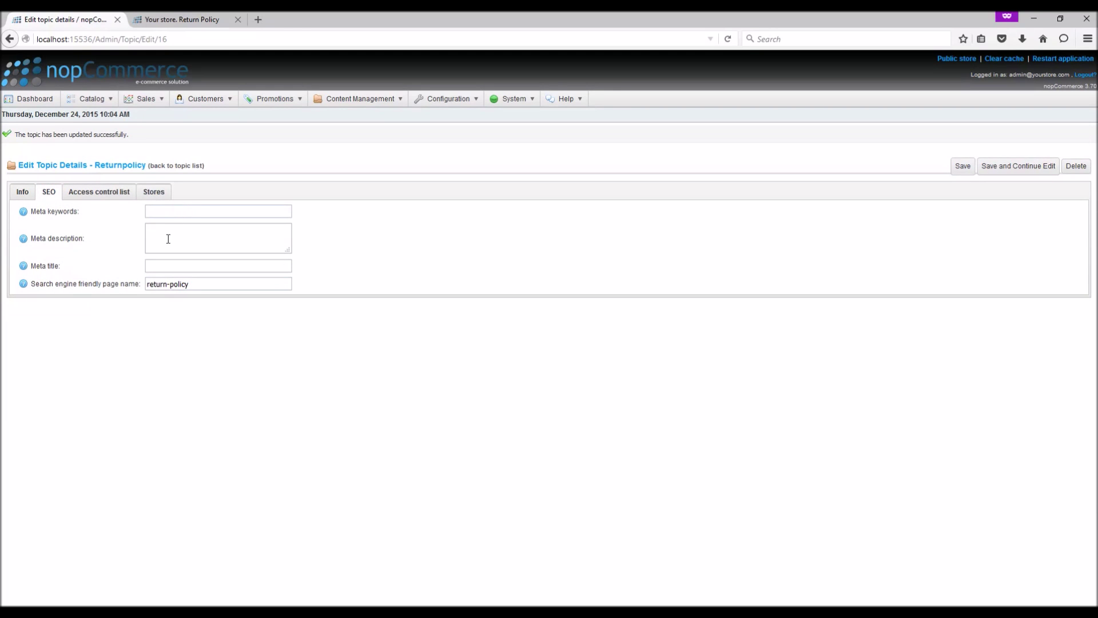
left_click(165, 266)
left_click(178, 282)
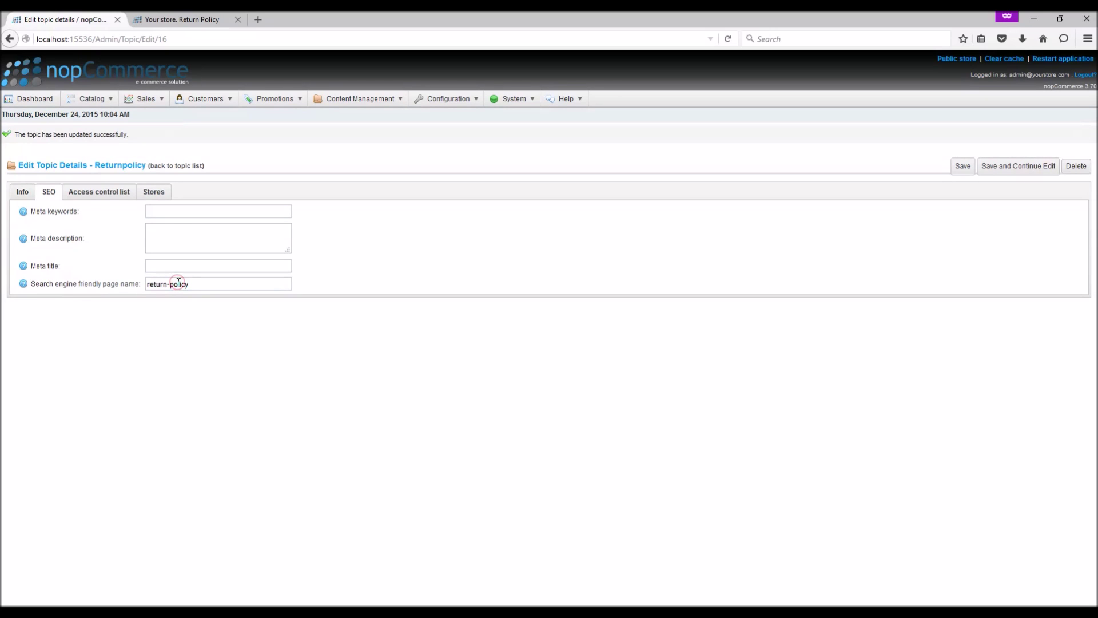
Step: Toggle Subject to ACL on the Access control list tab, then tick Limited to stores
left_click(90, 196)
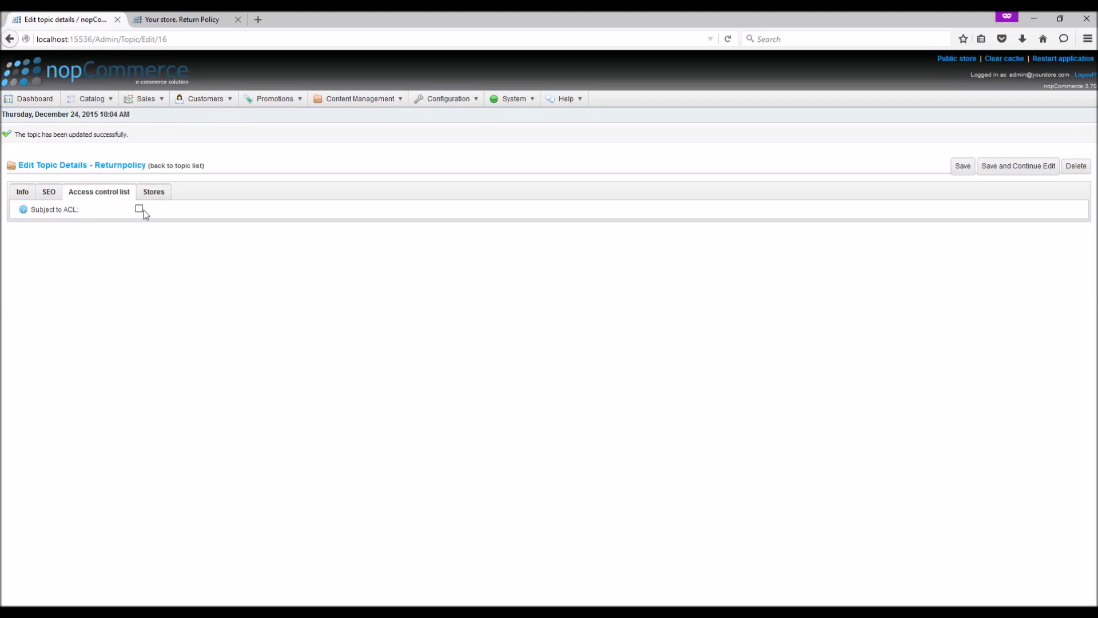
left_click(139, 210)
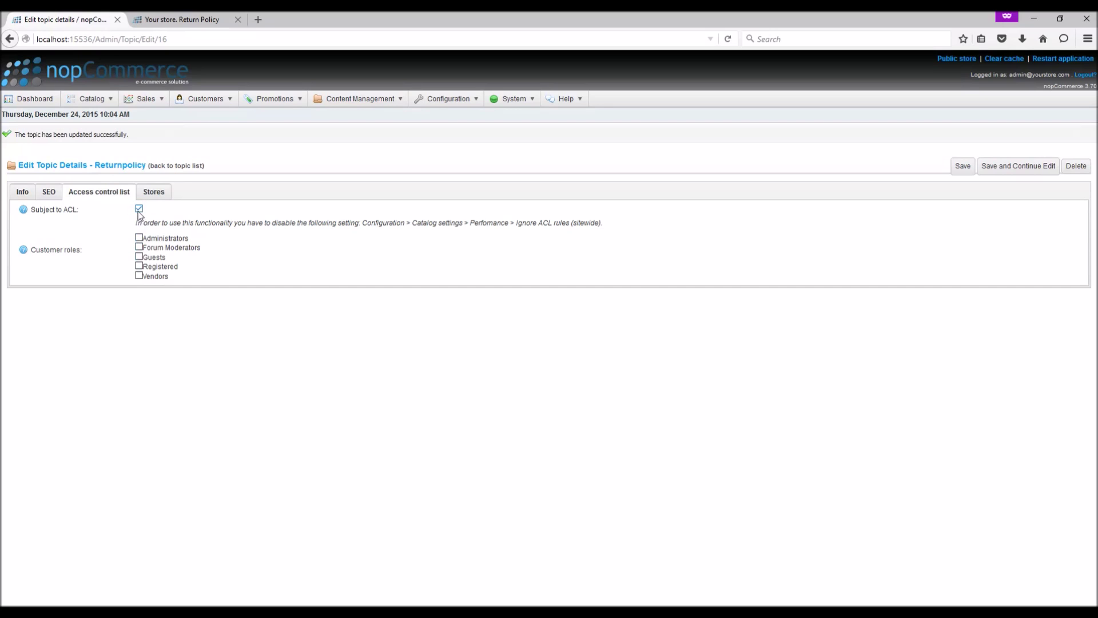
left_click(139, 208)
left_click(150, 197)
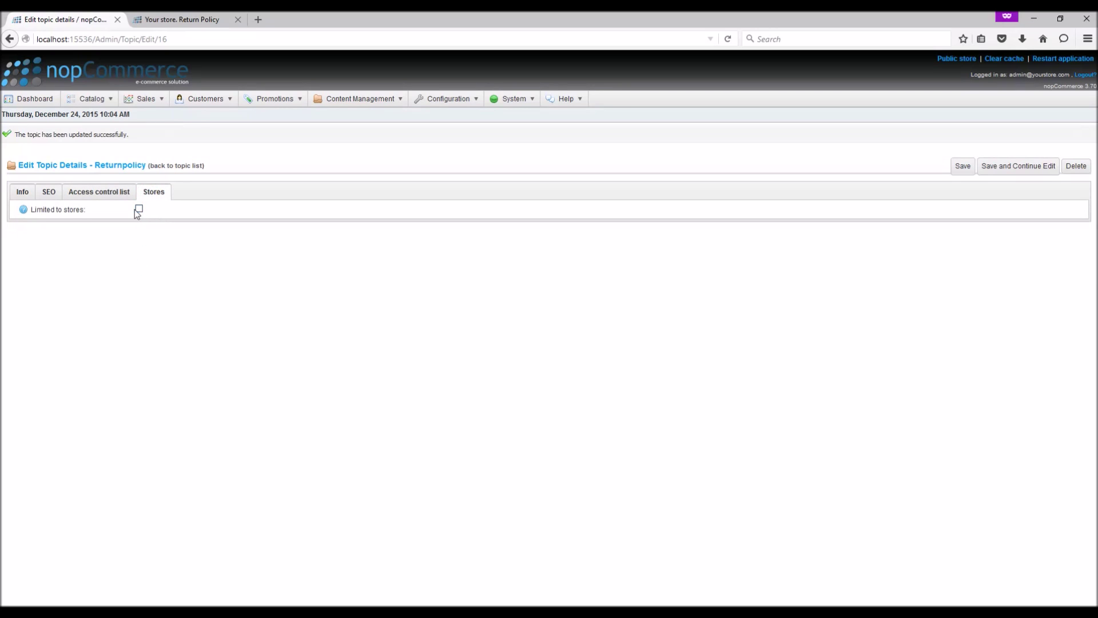
left_click(139, 209)
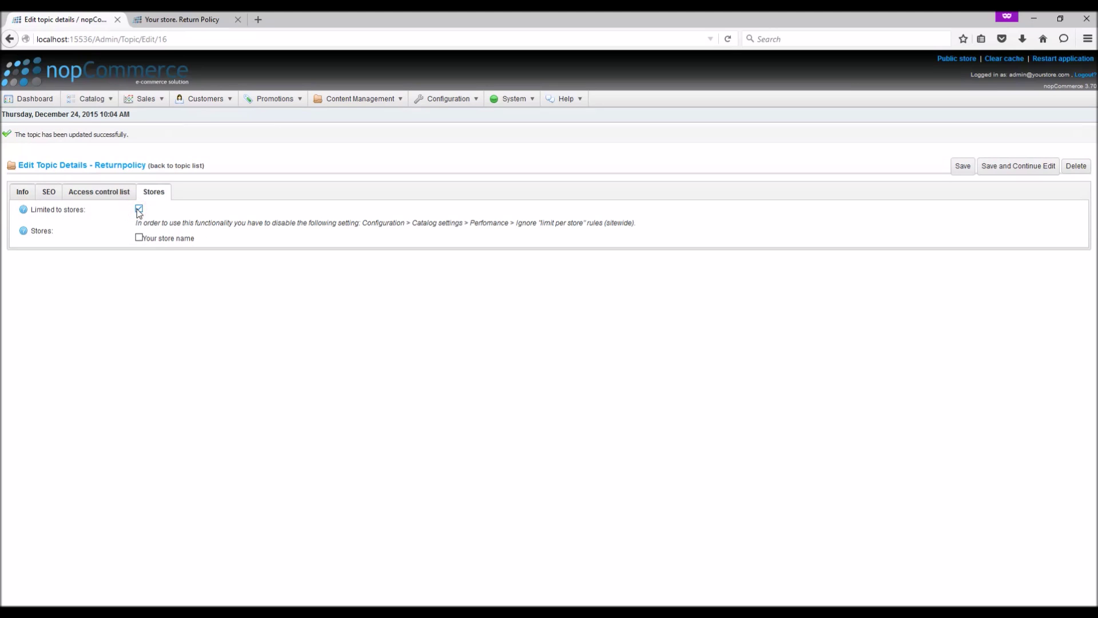